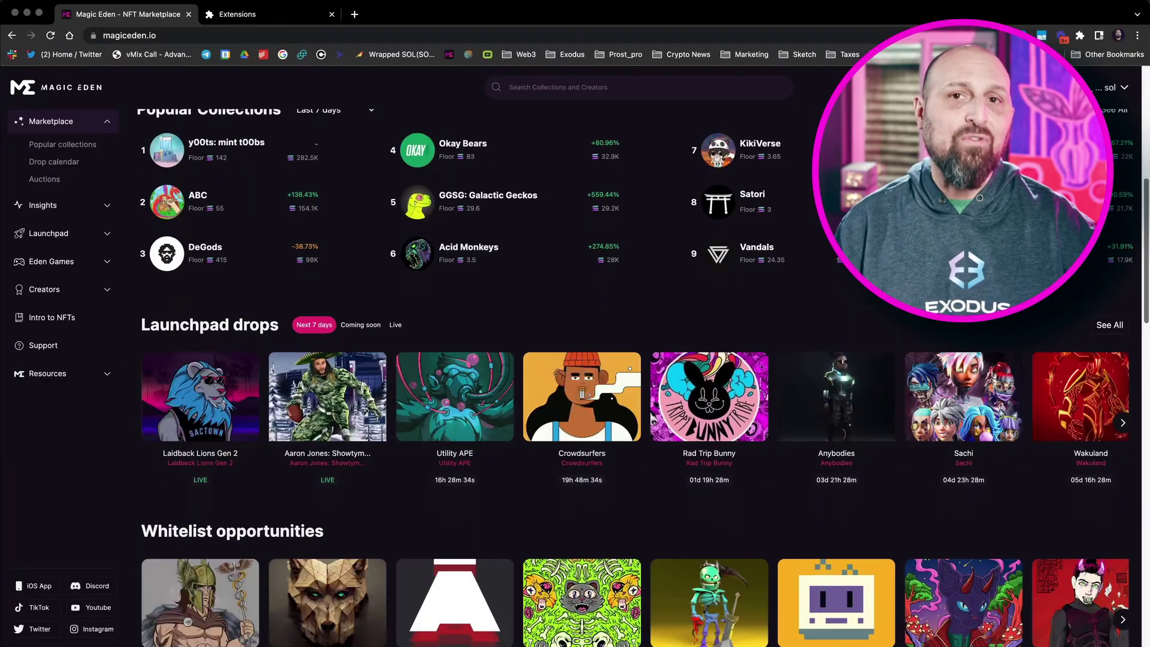
scroll(636, 360, down, 1)
scroll(635, 360, down, 1)
scroll(635, 360, down, 1)
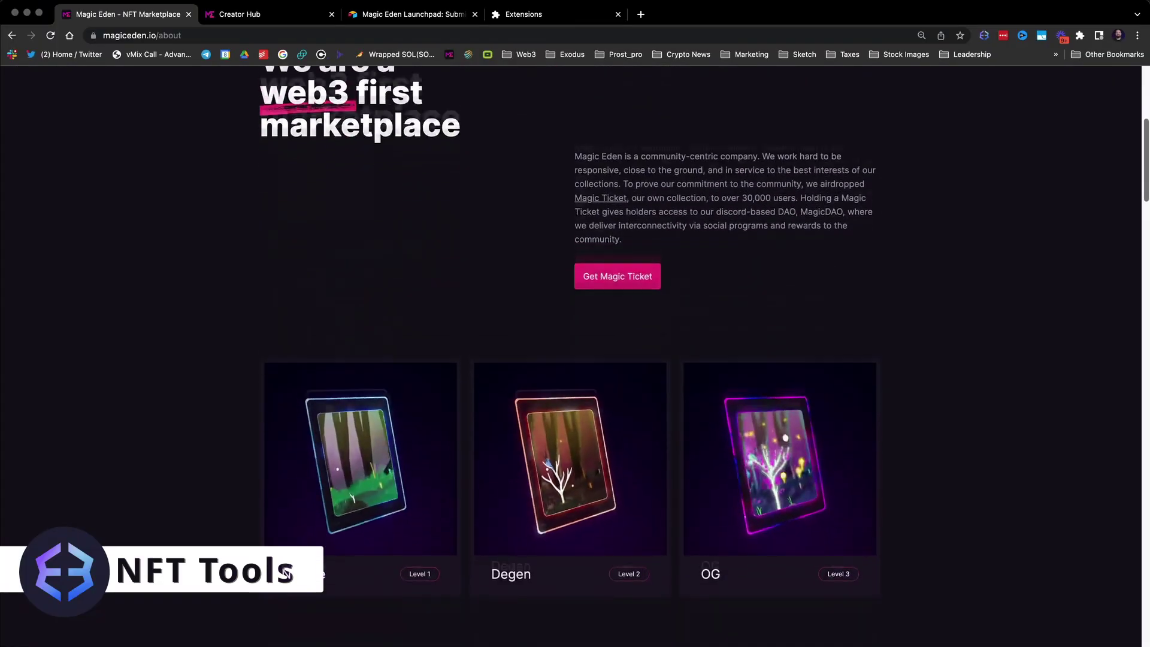
scroll(575, 360, down, 3)
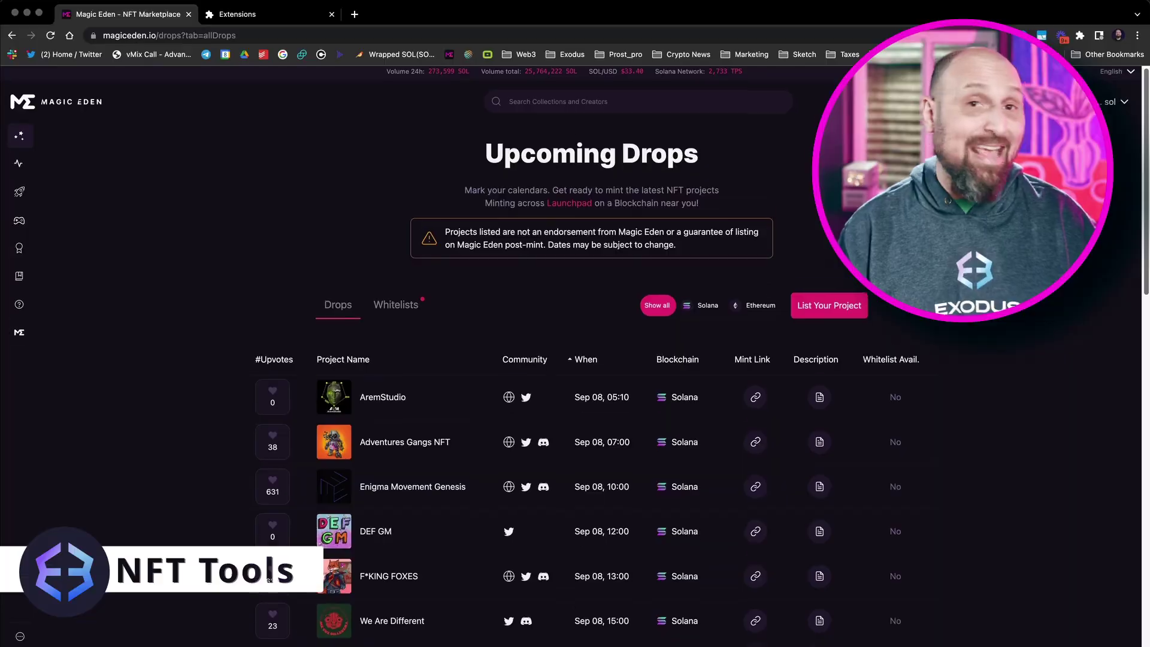
scroll(575, 360, down, 1)
scroll(575, 360, down, 3)
scroll(576, 359, down, 2)
scroll(575, 360, down, 1)
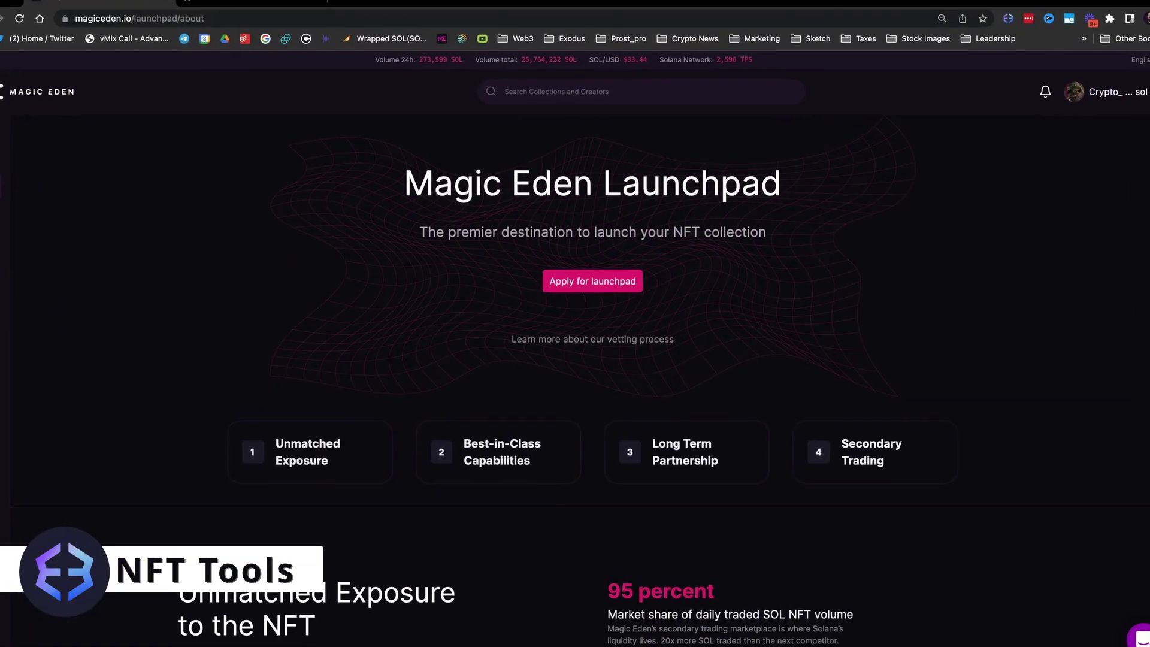
scroll(593, 360, down, 5)
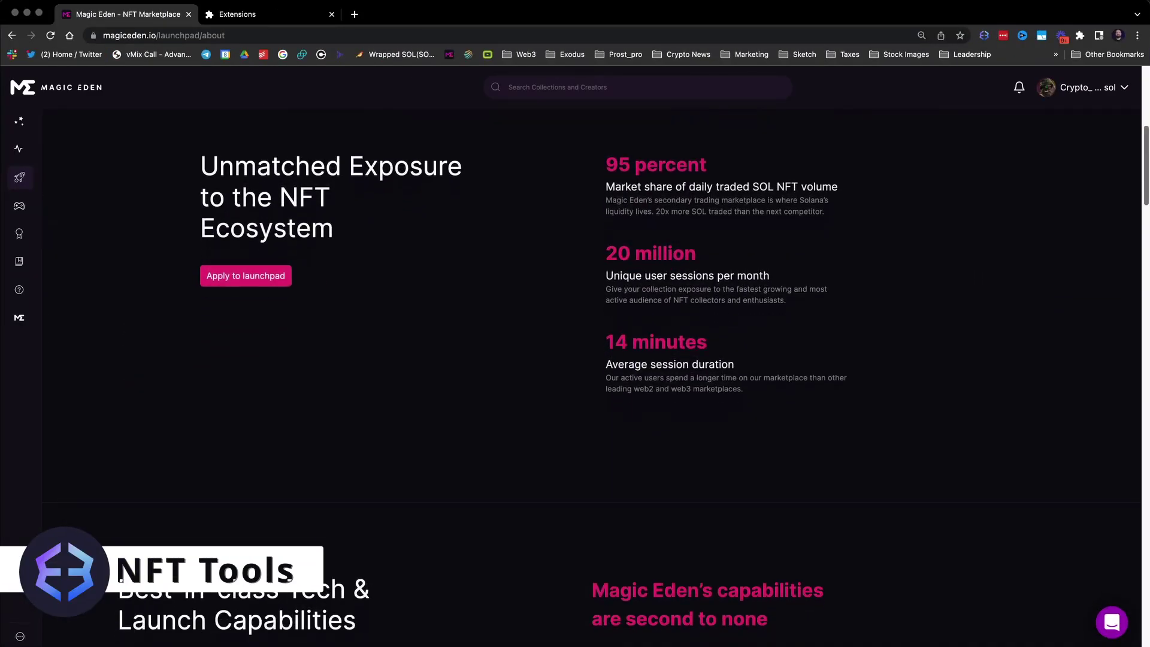
scroll(575, 359, down, 5)
scroll(575, 360, down, 4)
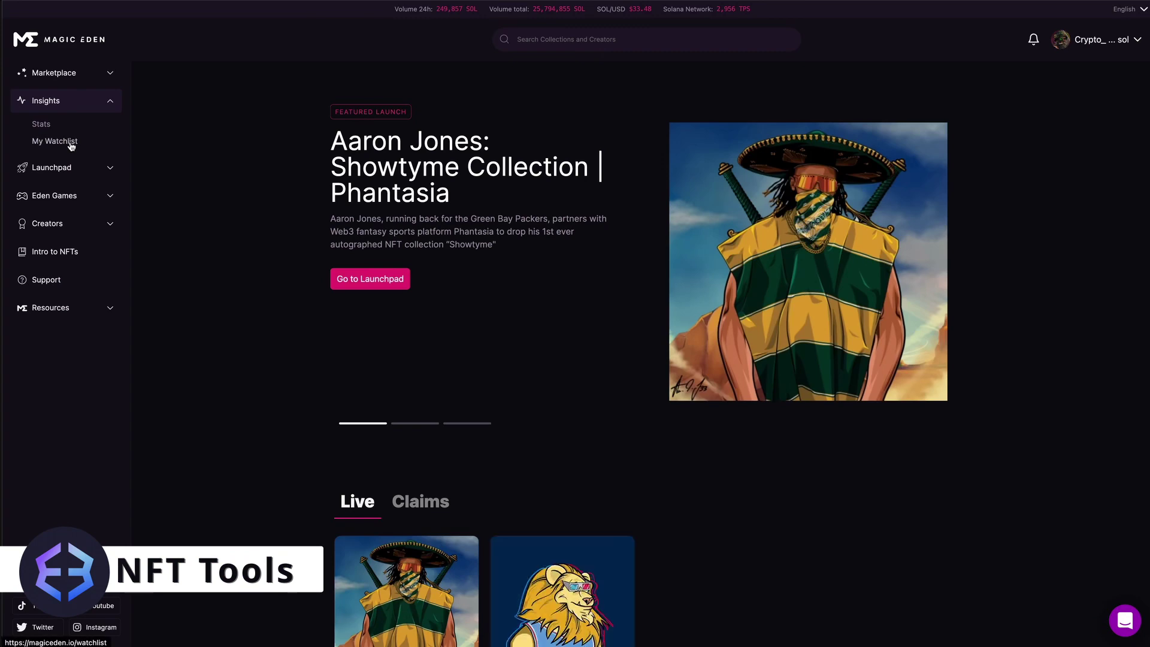
Open the My Watchlist page of followed collection stats under Insights.
click(71, 146)
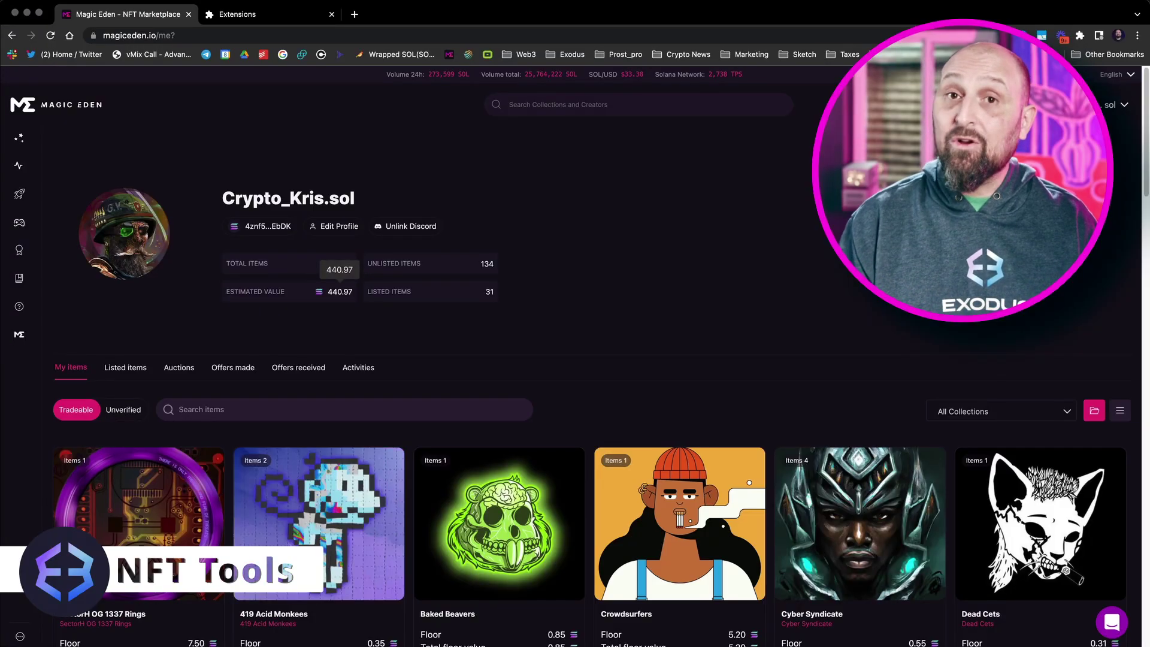
scroll(575, 360, down, 3)
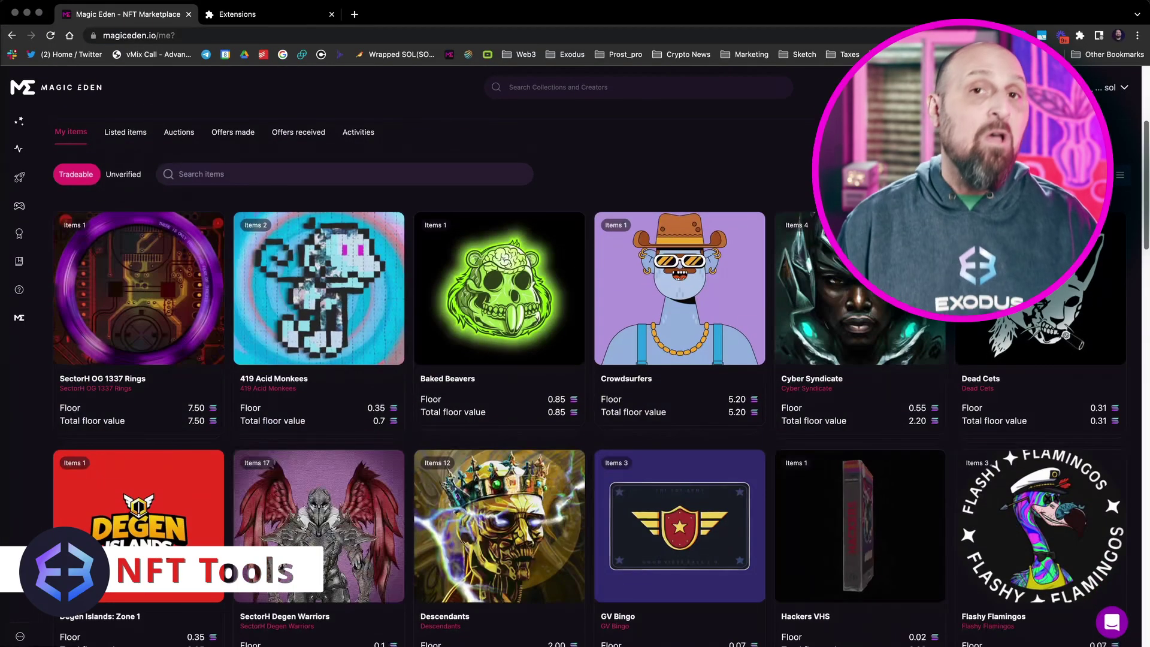
scroll(575, 360, down, 4)
scroll(575, 378, down, 2)
scroll(575, 378, down, 2)
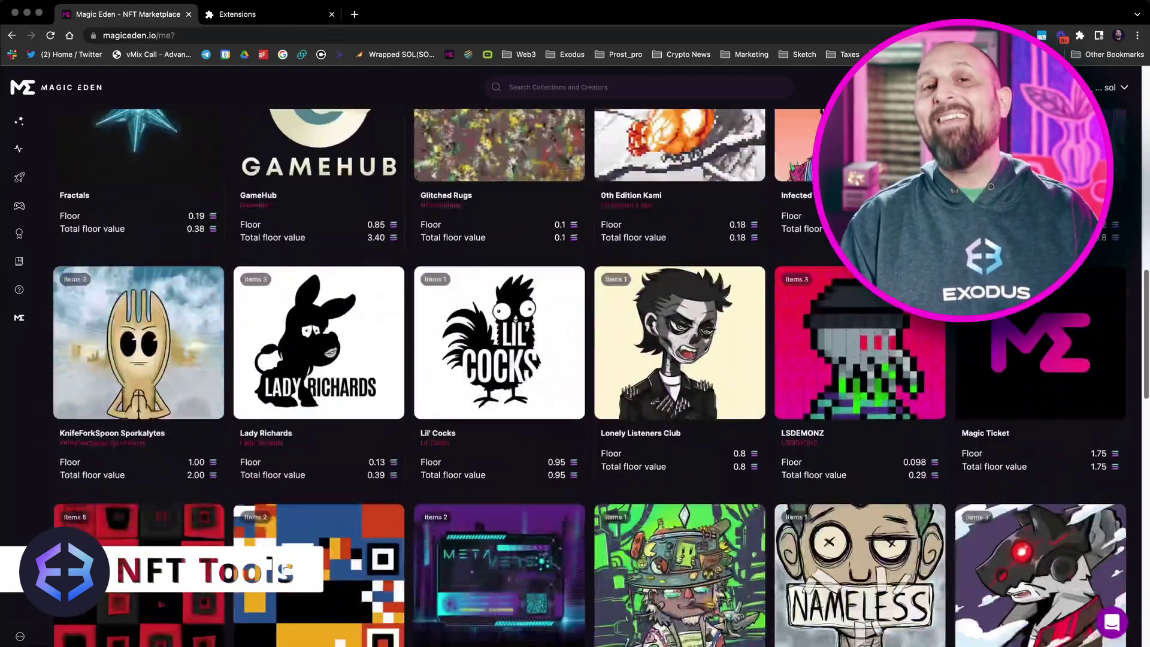
scroll(576, 378, down, 3)
scroll(576, 377, down, 2)
scroll(576, 360, down, 3)
scroll(576, 360, down, 3)
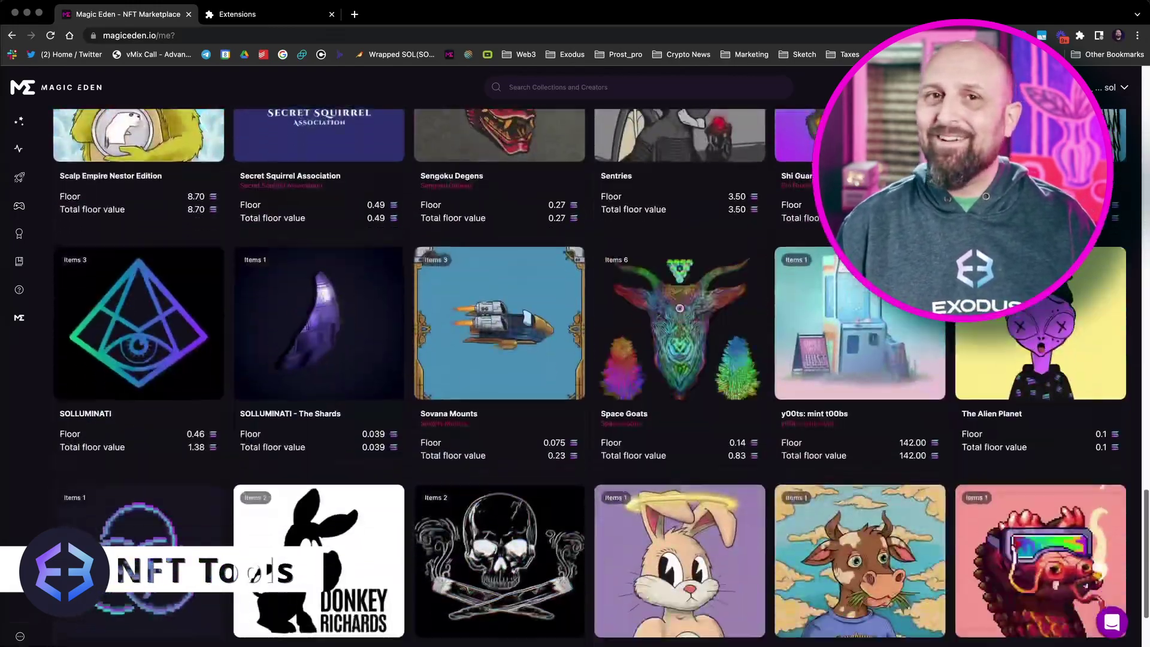
scroll(575, 360, down, 2)
Filter the profile portfolio to show only the items currently listed for sale.
click(125, 367)
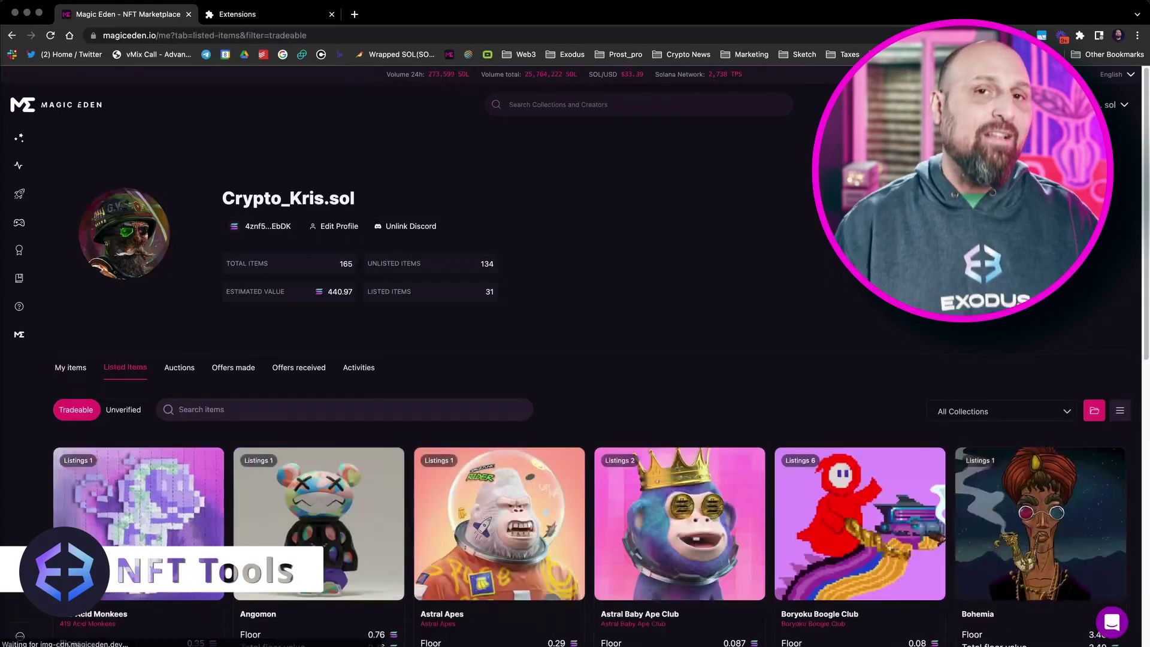
scroll(576, 359, down, 3)
scroll(575, 360, down, 2)
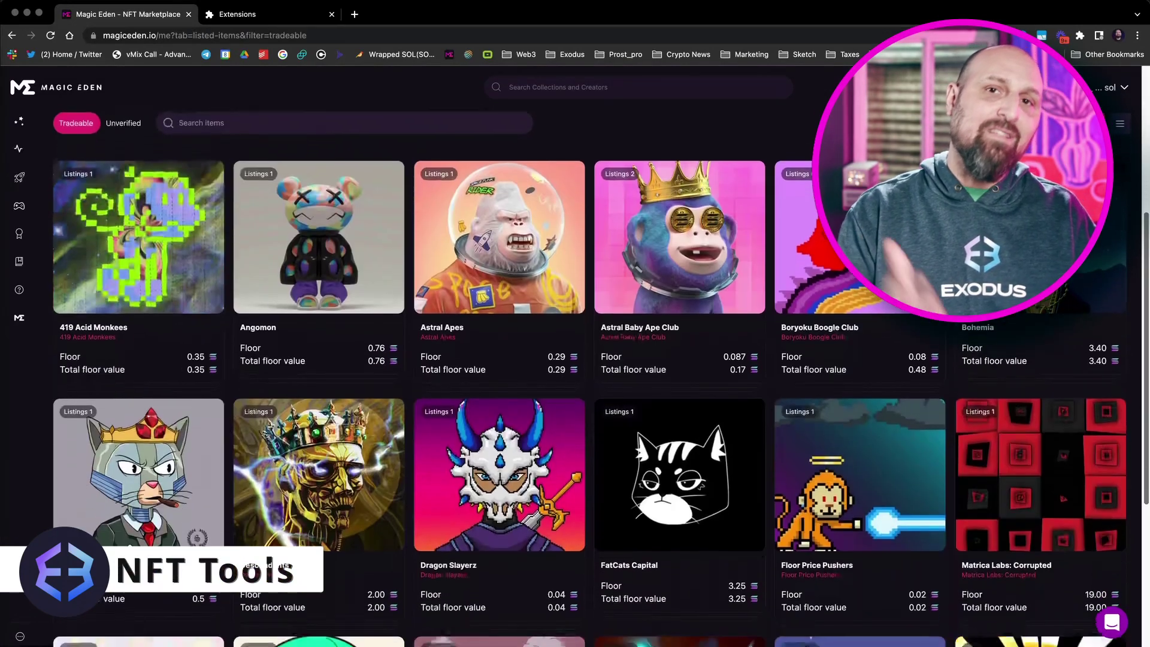
scroll(575, 361, down, 2)
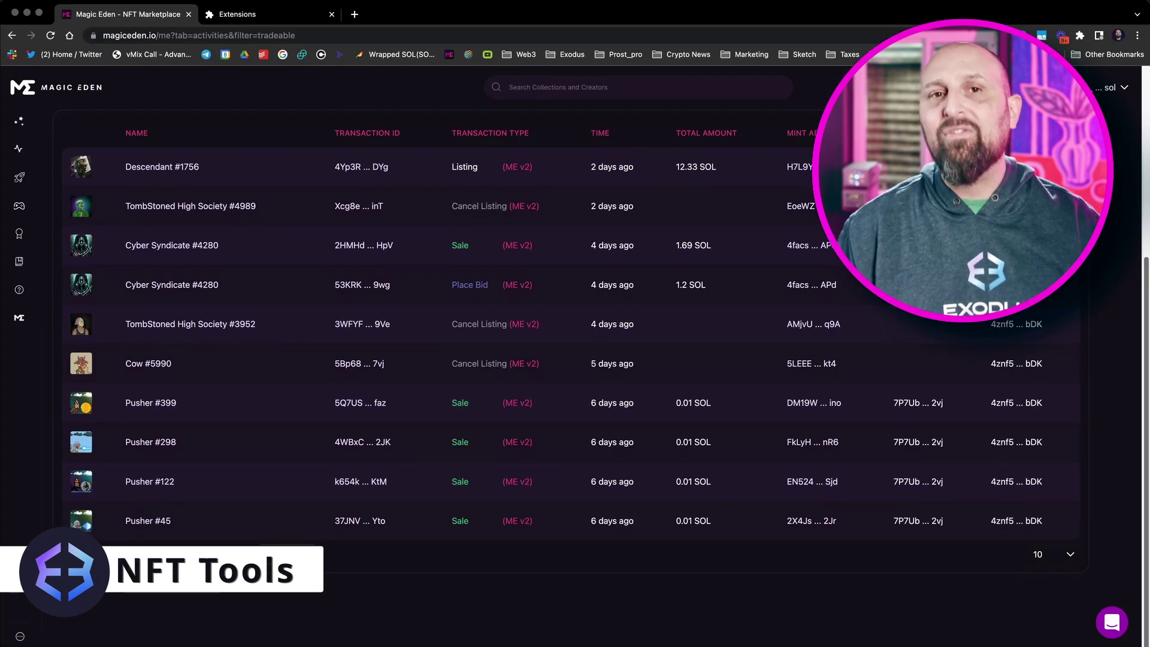
scroll(576, 360, up, 2)
scroll(575, 359, up, 2)
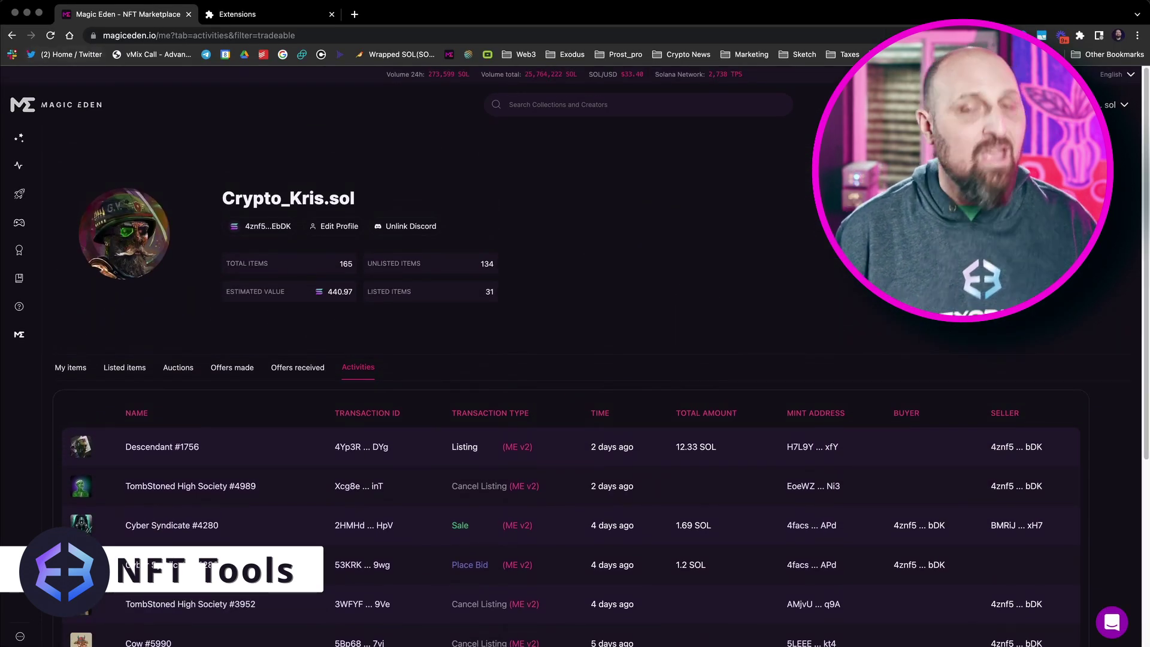